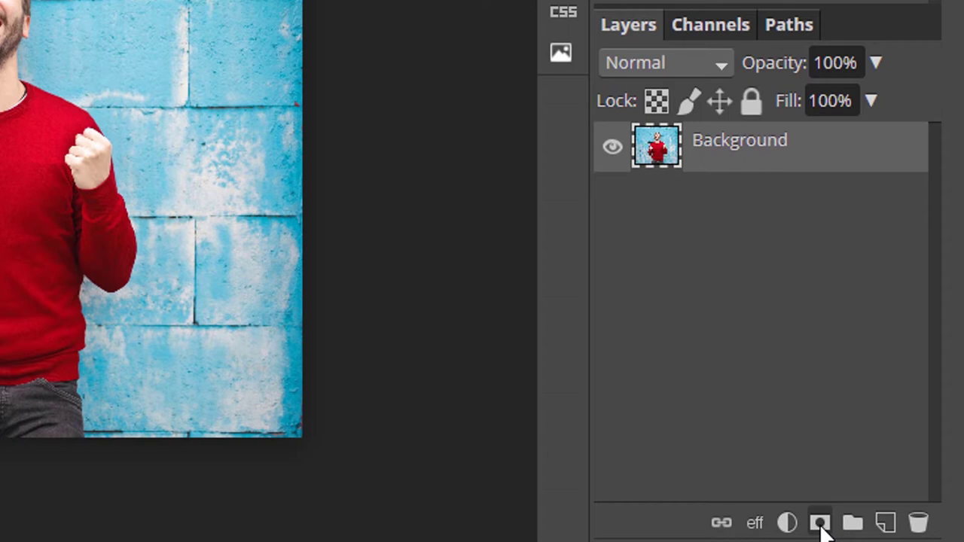
Add a white mask to Background, set a 600 px black brush, and paint out the top-left wall
left_click(820, 522)
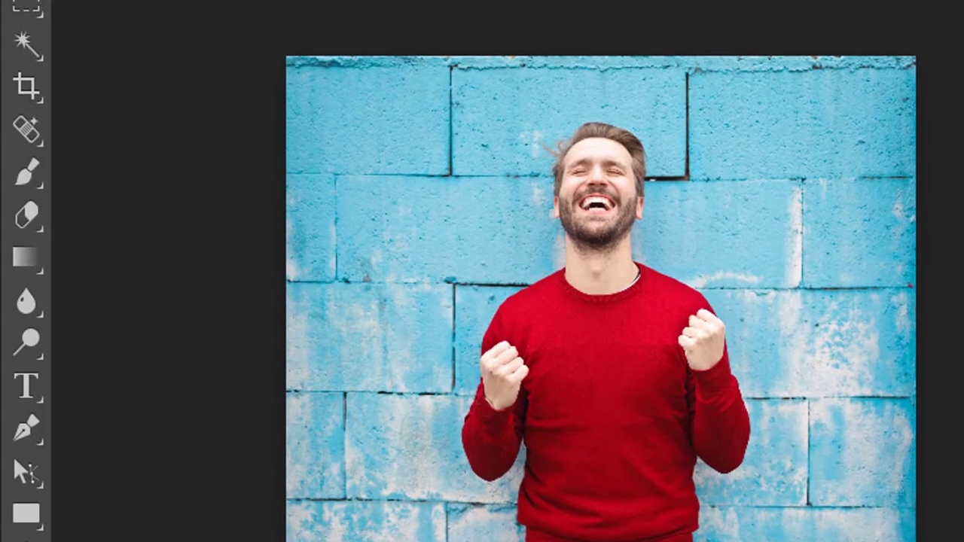
left_click(26, 170)
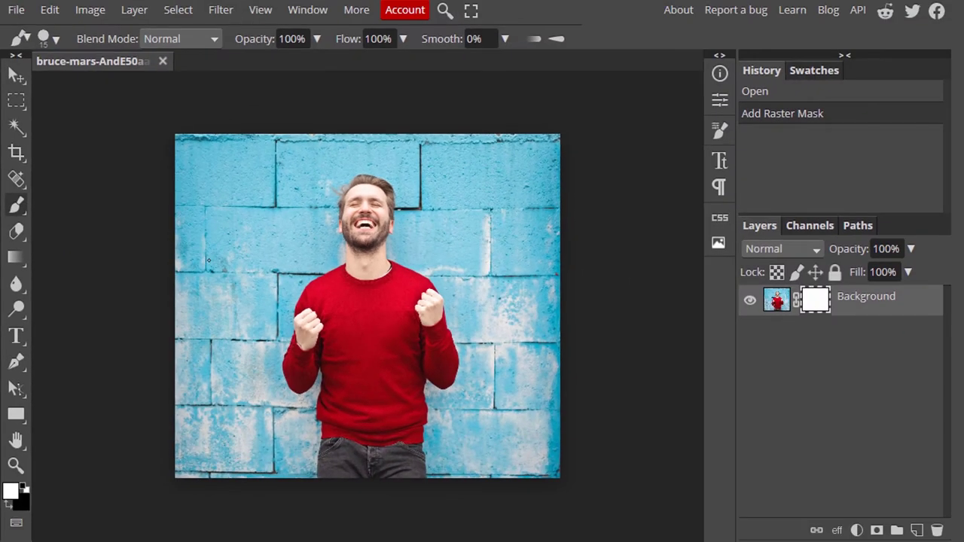
key("bracketright")
key("bracketright")
key("bracketright")
key("bracketright")
key("bracketright")
key("bracketright")
key("bracketright")
key("bracketright")
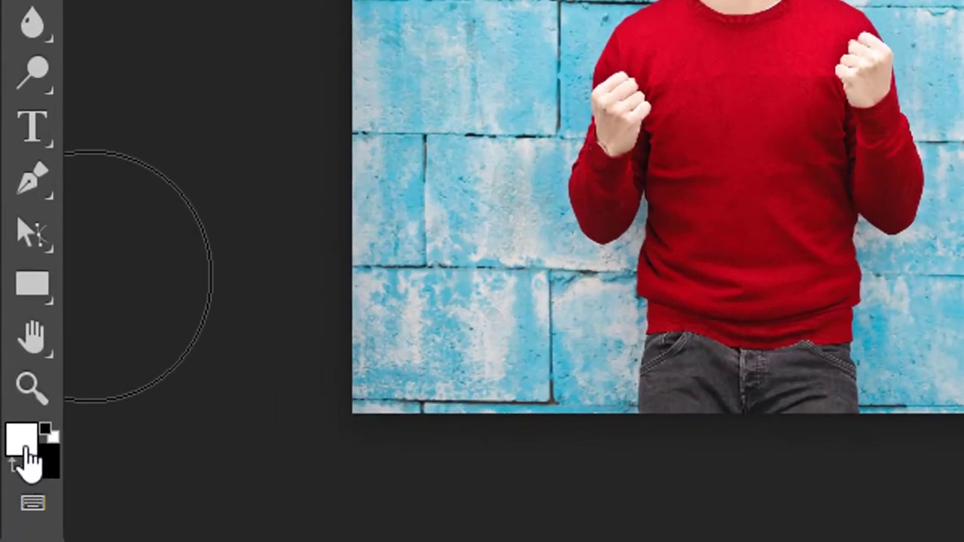
key("x")
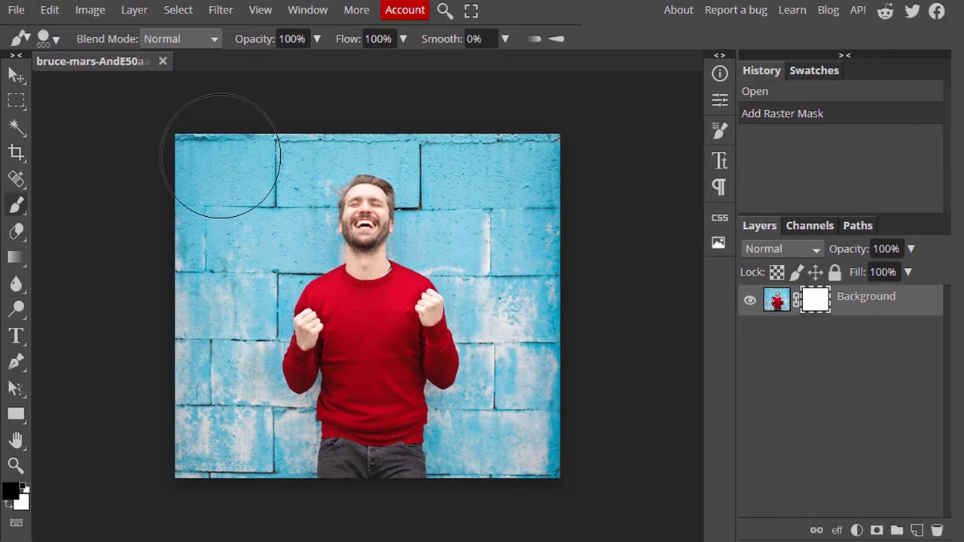
mouse_move(204, 161)
left_mouse_down()
mouse_move(186, 199)
mouse_move(216, 166)
mouse_move(220, 195)
mouse_move(239, 181)
mouse_move(243, 157)
mouse_move(299, 136)
mouse_move(357, 127)
left_mouse_up()
Hide more of the left wall in black on the mask, then paint it back in white
left_click(185, 288)
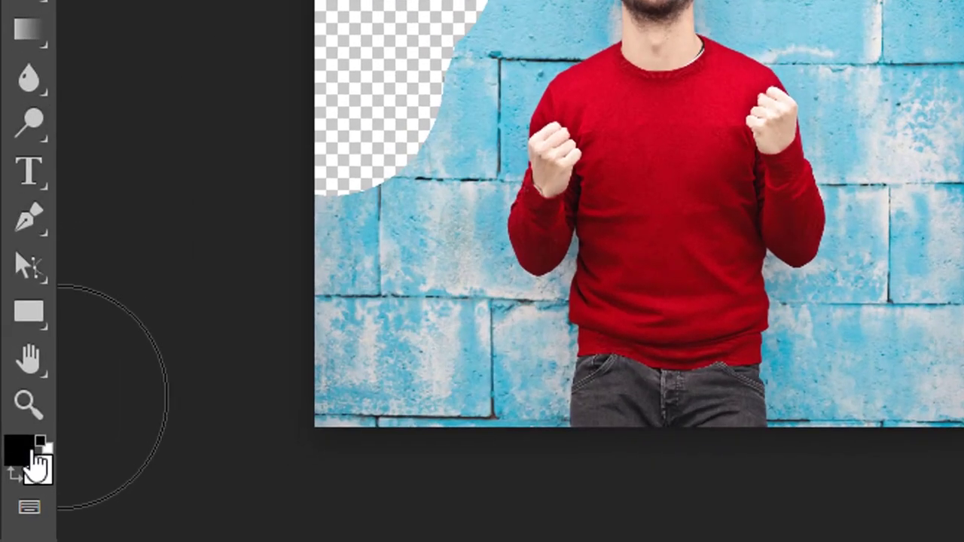
key("x")
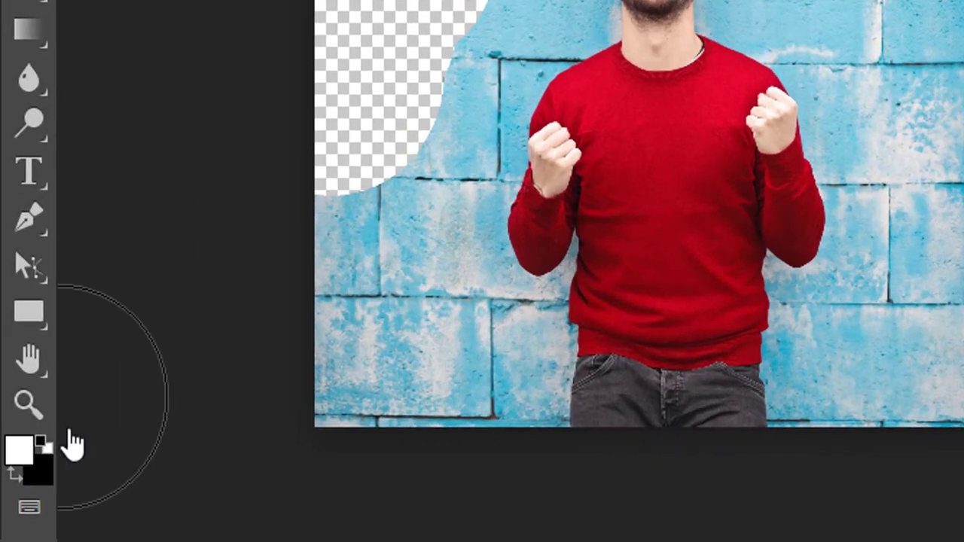
mouse_move(310, 217)
left_mouse_down()
mouse_move(302, 217)
mouse_move(342, 143)
left_mouse_up()
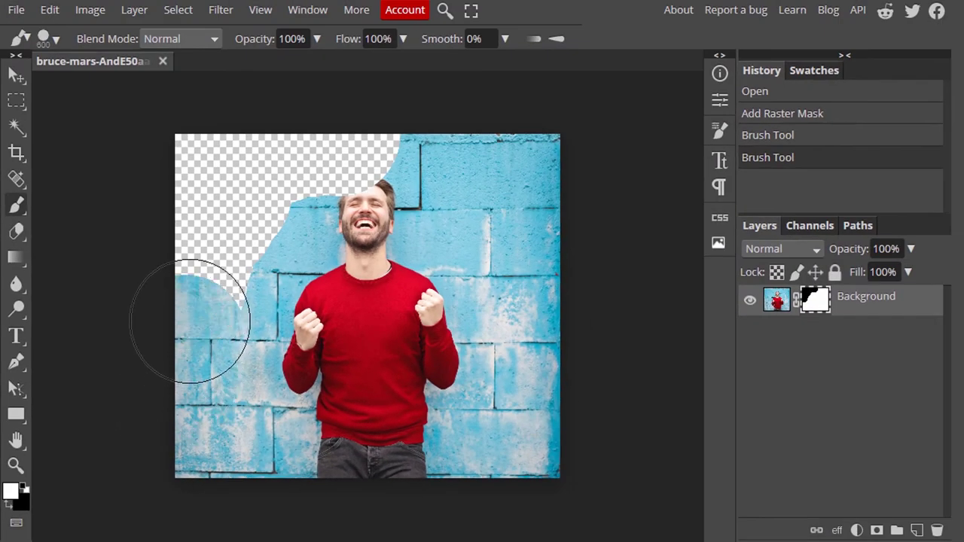
mouse_move(190, 321)
left_mouse_down()
mouse_move(211, 241)
mouse_move(199, 178)
mouse_move(217, 156)
mouse_move(355, 108)
mouse_move(387, 129)
mouse_move(258, 183)
mouse_move(235, 271)
left_mouse_up()
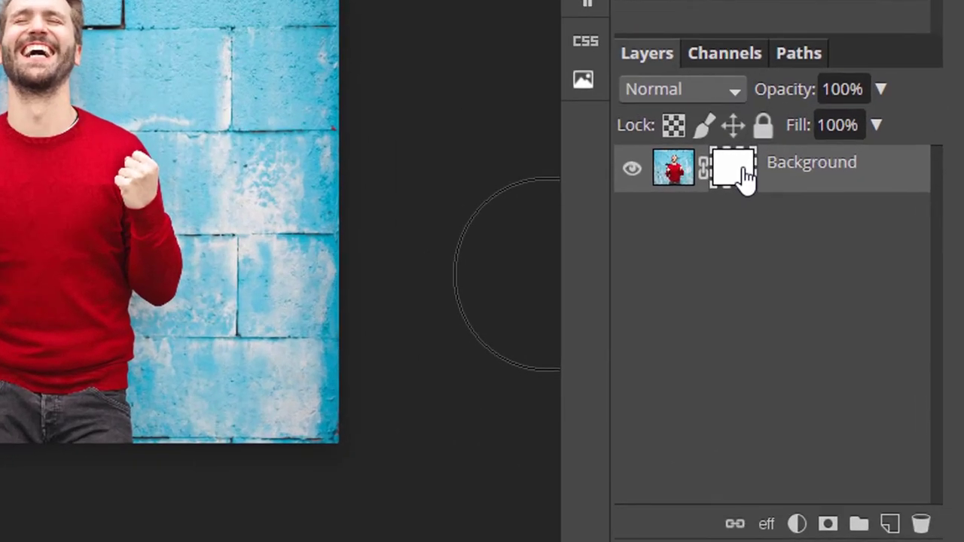
Delete the Background layer's mask and add a fresh Reveal All mask from the Layer menu
right_click(744, 174)
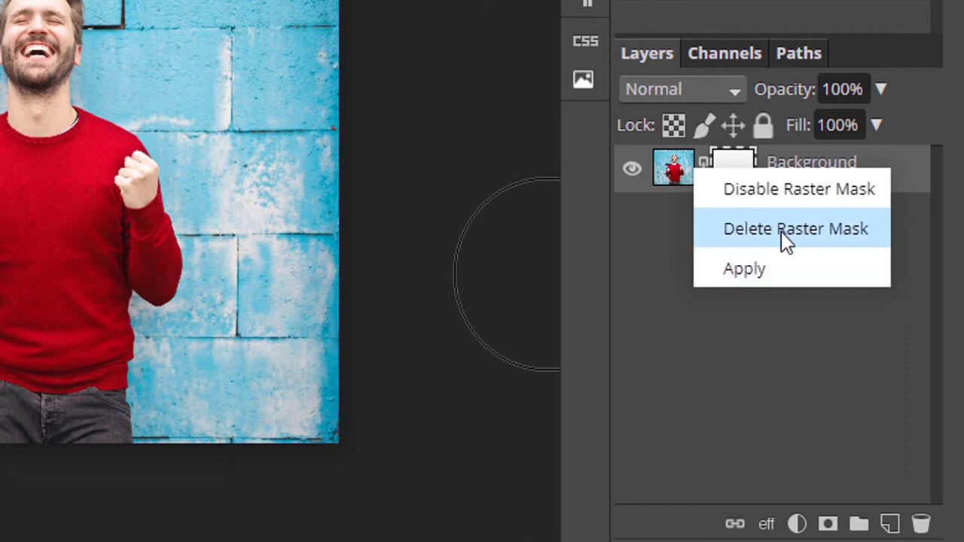
left_click(811, 245)
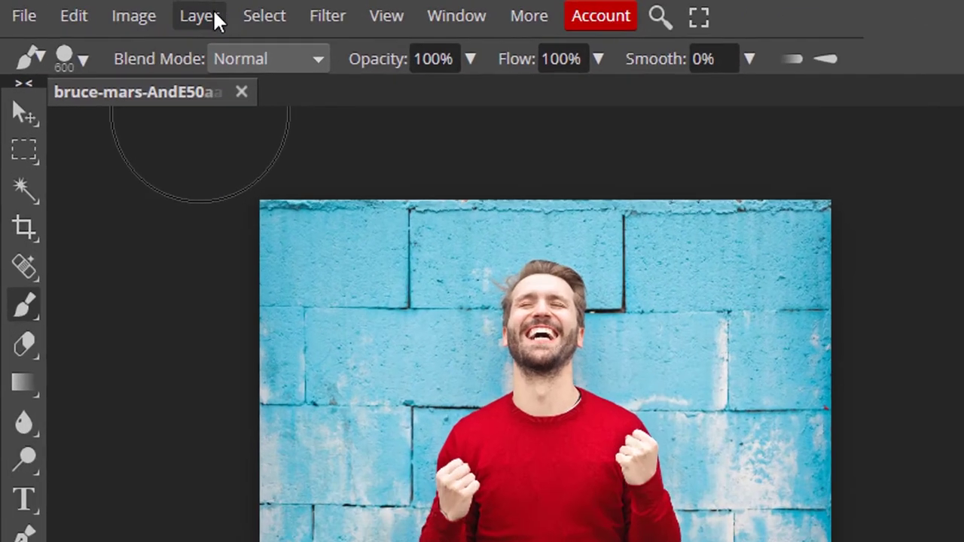
left_click(143, 14)
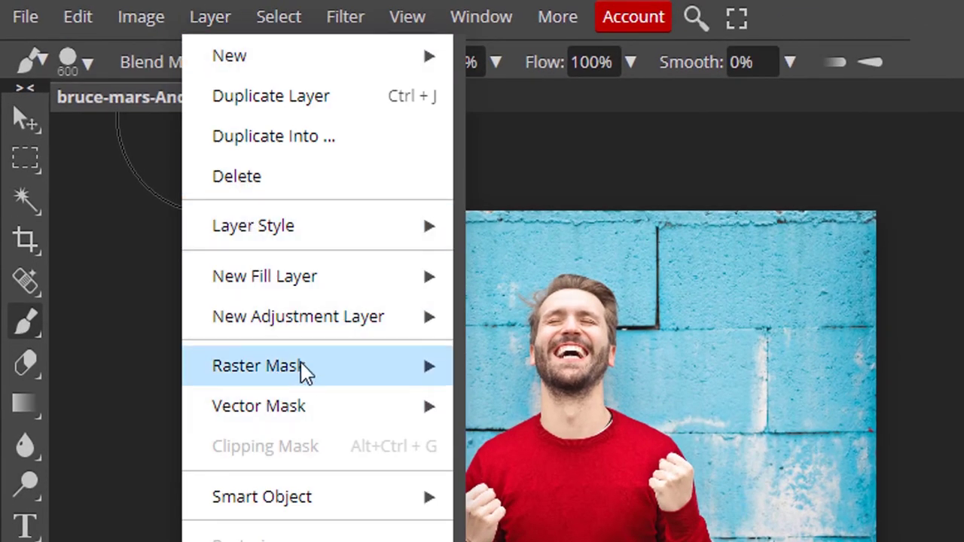
mouse_move(301, 370)
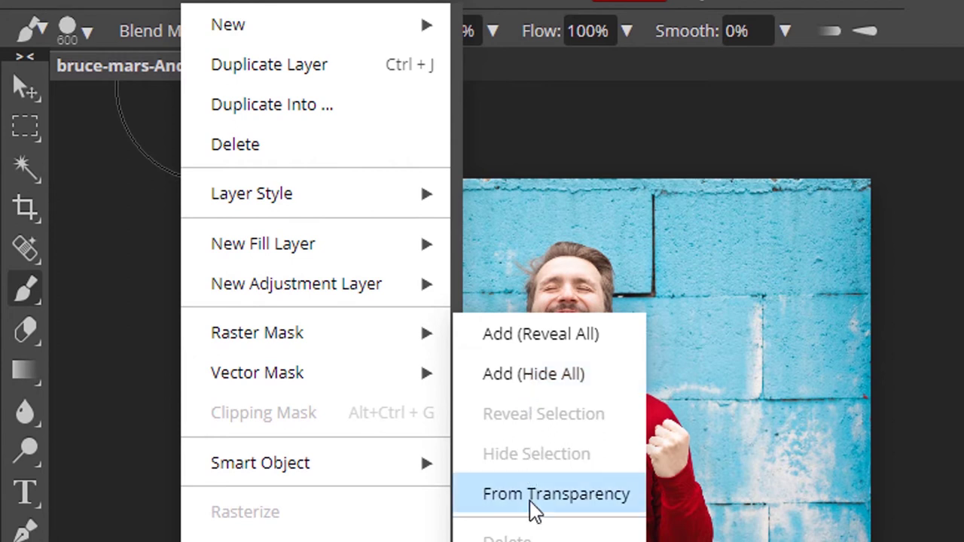
left_click(564, 348)
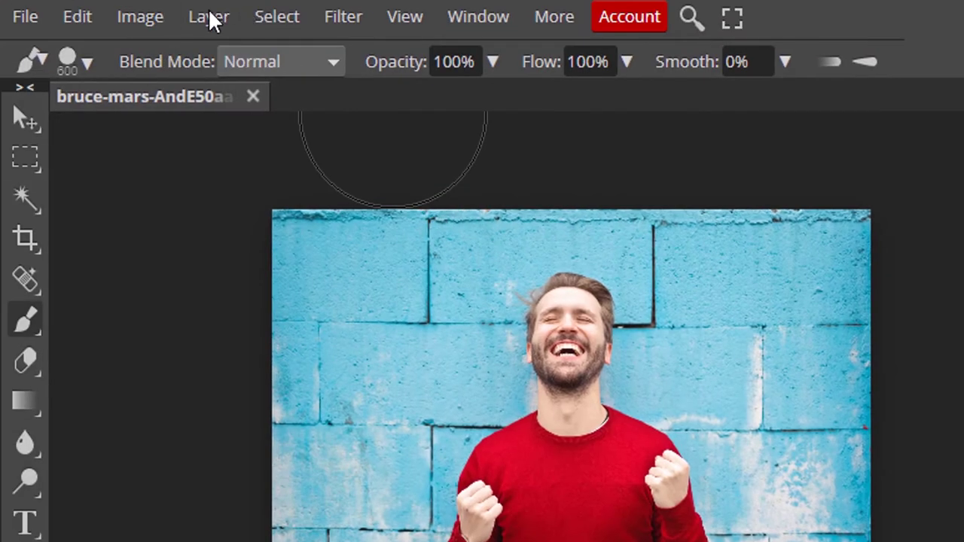
Add a Hide All mask to the Background layer, then undo it
left_click(209, 16)
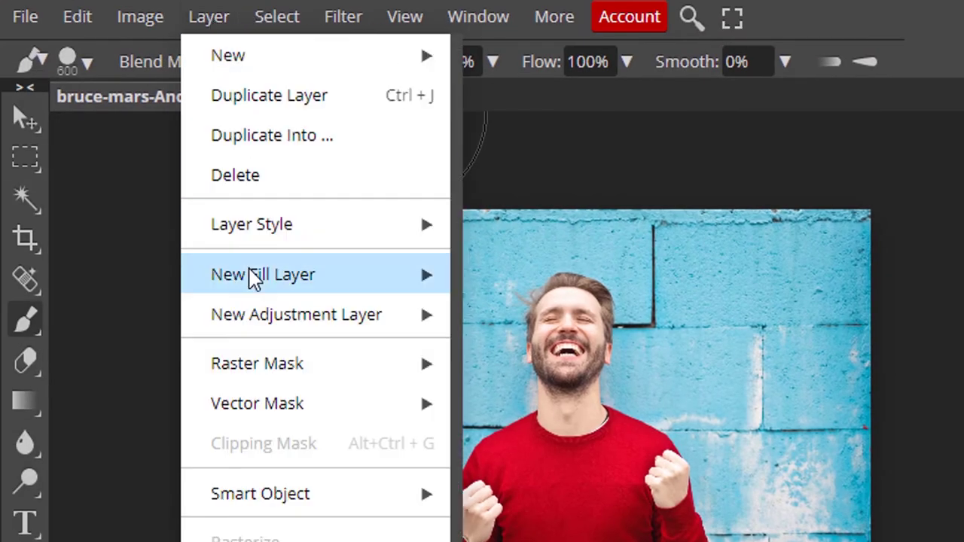
mouse_move(316, 363)
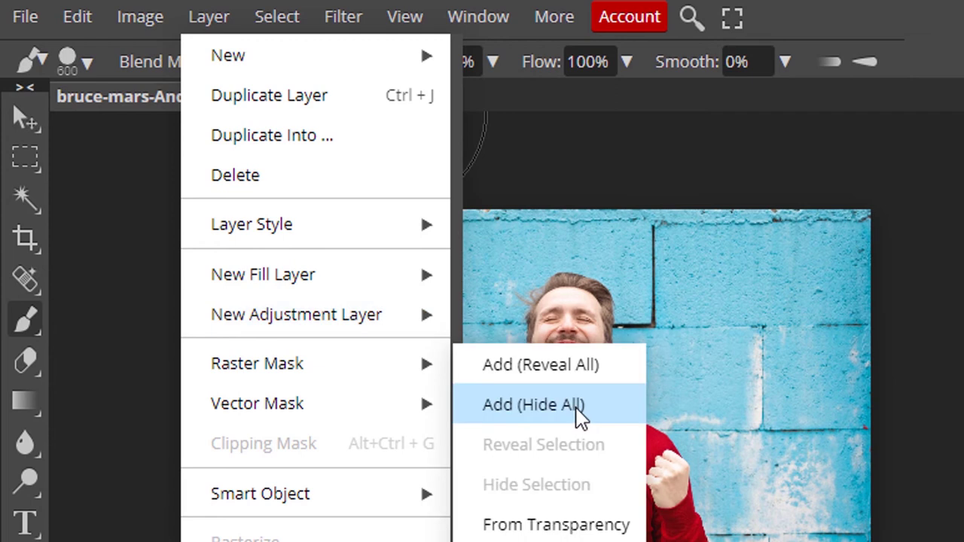
left_click(580, 414)
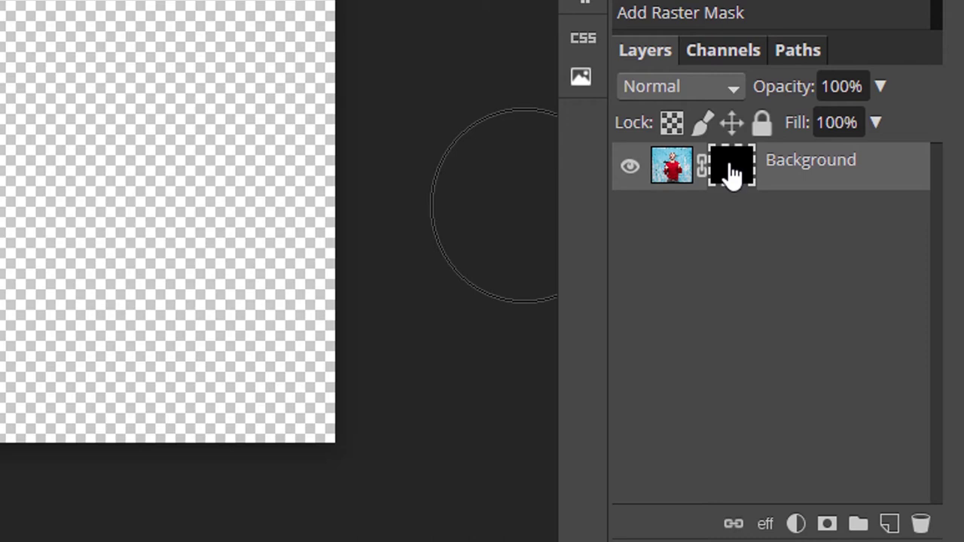
key("ctrl+z")
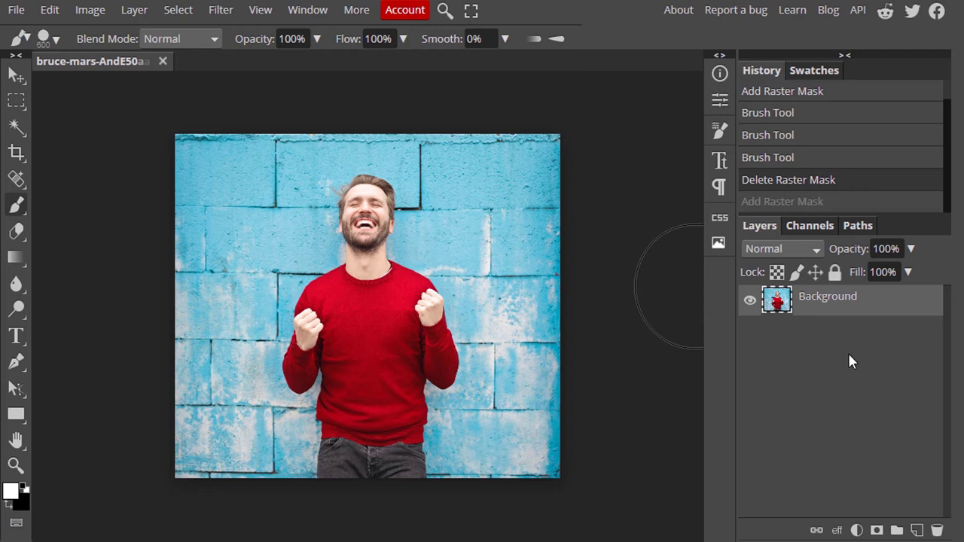
Add a Hue/Saturation adjustment layer and shift Hue to -110
left_click(856, 531)
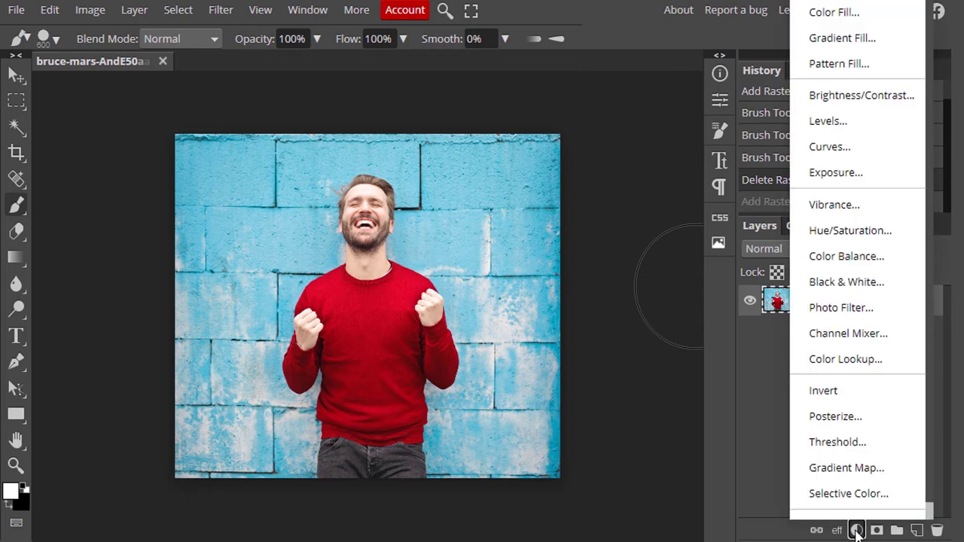
left_click(860, 230)
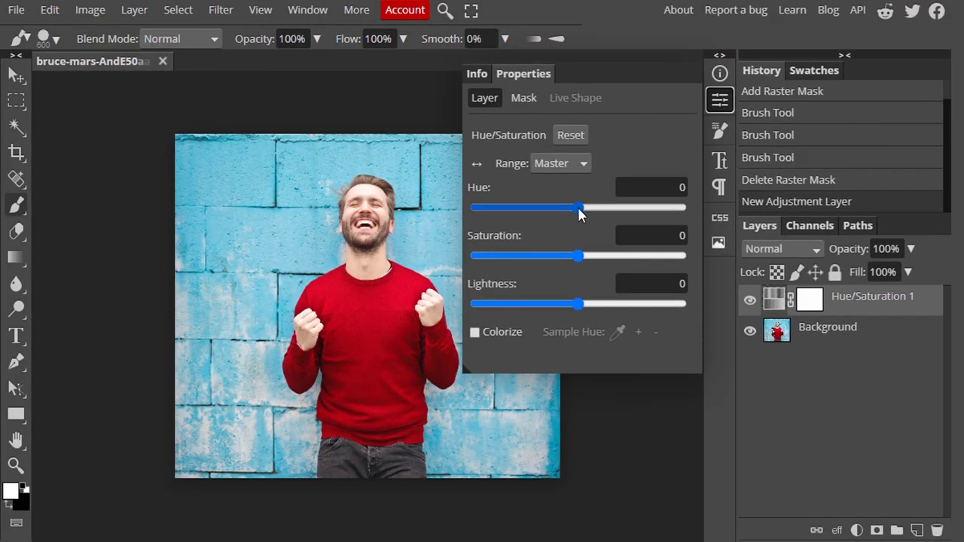
left_click_drag(579, 211, 518, 213)
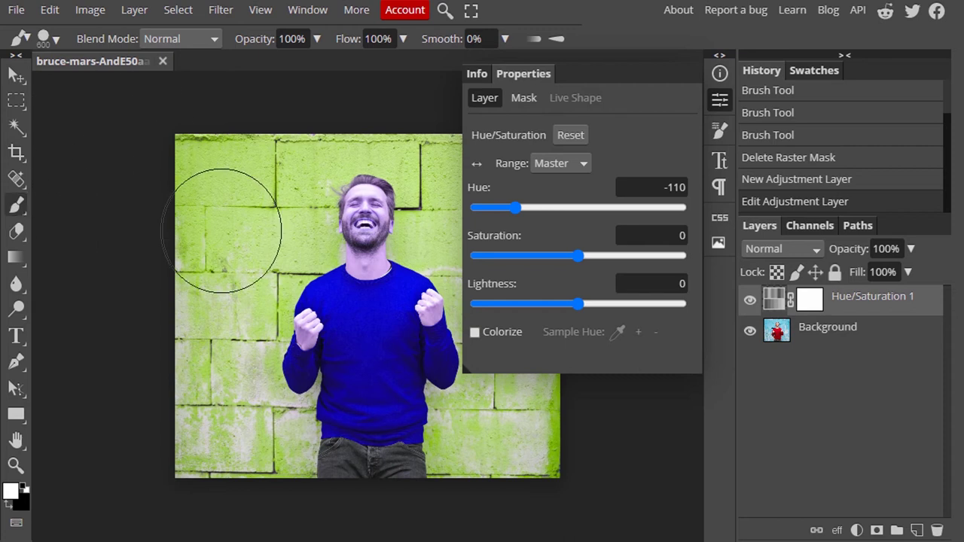
Paint the adjustment mask black over the wall so it keeps its original light blue
left_click(23, 487)
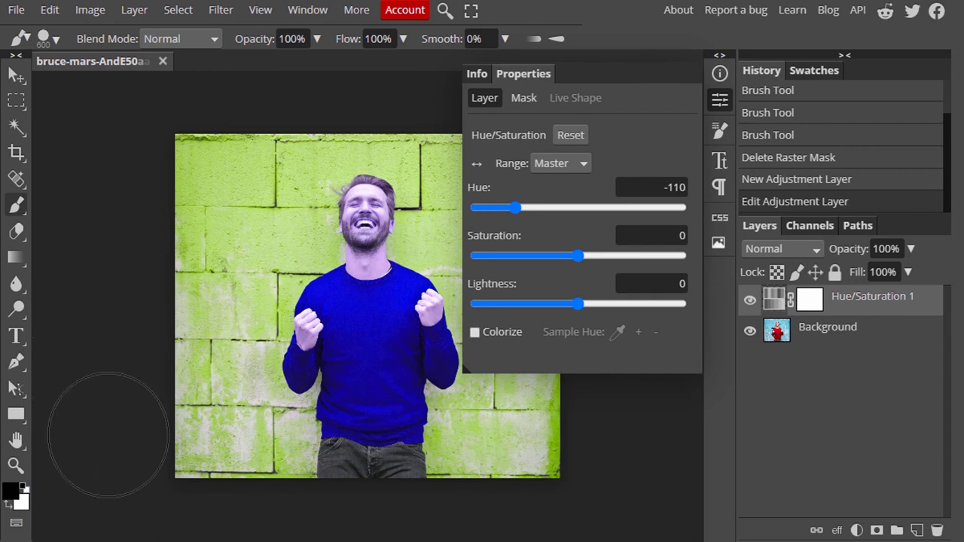
left_click(818, 303)
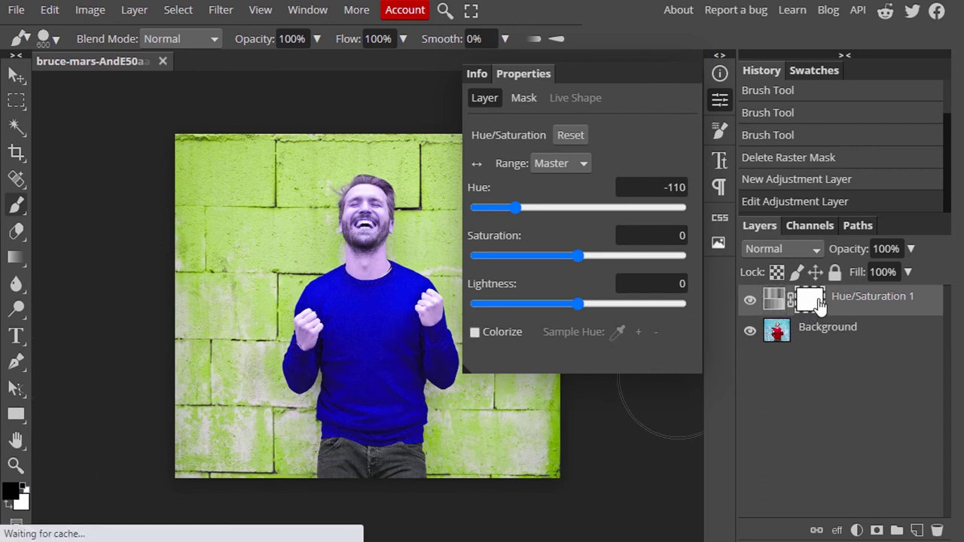
mouse_move(226, 162)
left_mouse_down()
mouse_move(222, 154)
mouse_move(197, 202)
mouse_move(249, 162)
mouse_move(267, 162)
mouse_move(260, 176)
mouse_move(339, 143)
mouse_move(354, 181)
mouse_move(452, 143)
left_mouse_up()
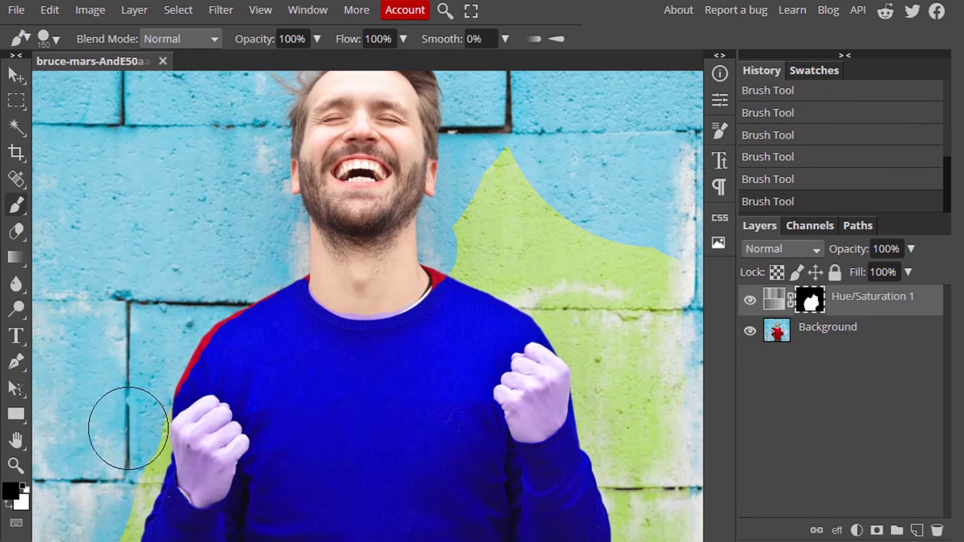
scroll(326, 355, "right", 5)
scroll(317, 355, "down", 5)
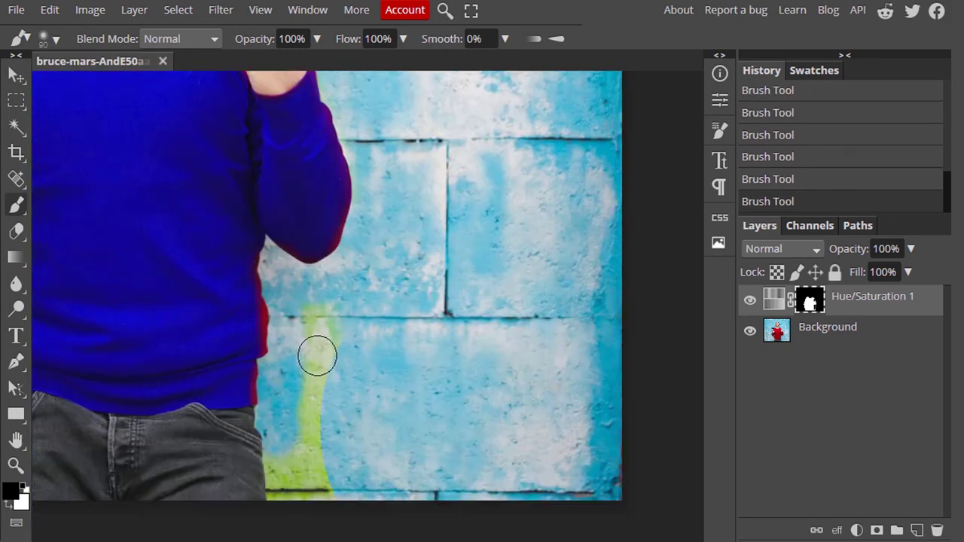
scroll(317, 355, "down", 3)
scroll(249, 146, "up", 2)
scroll(326, 283, "down", 3)
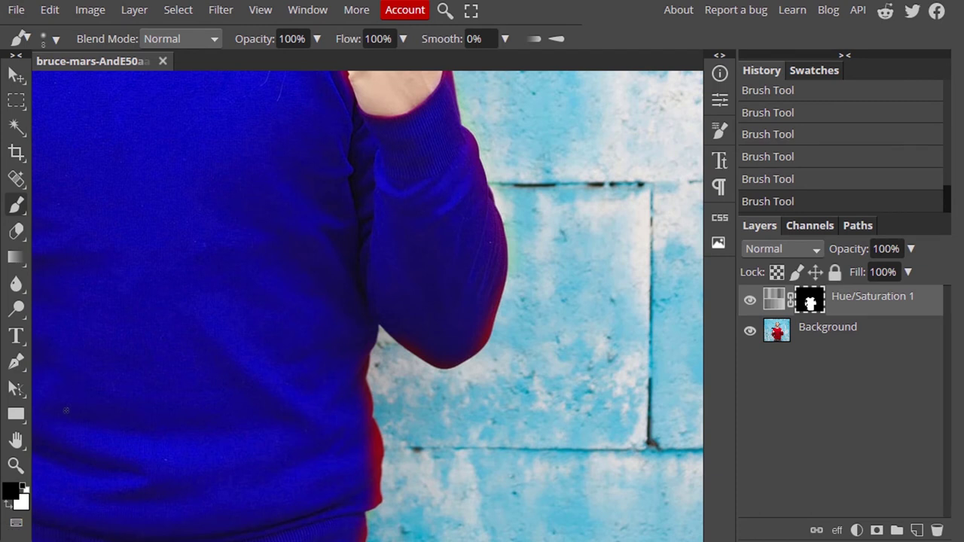
Switch to white and touch up the sweater edges around the face and fists
left_click(23, 487)
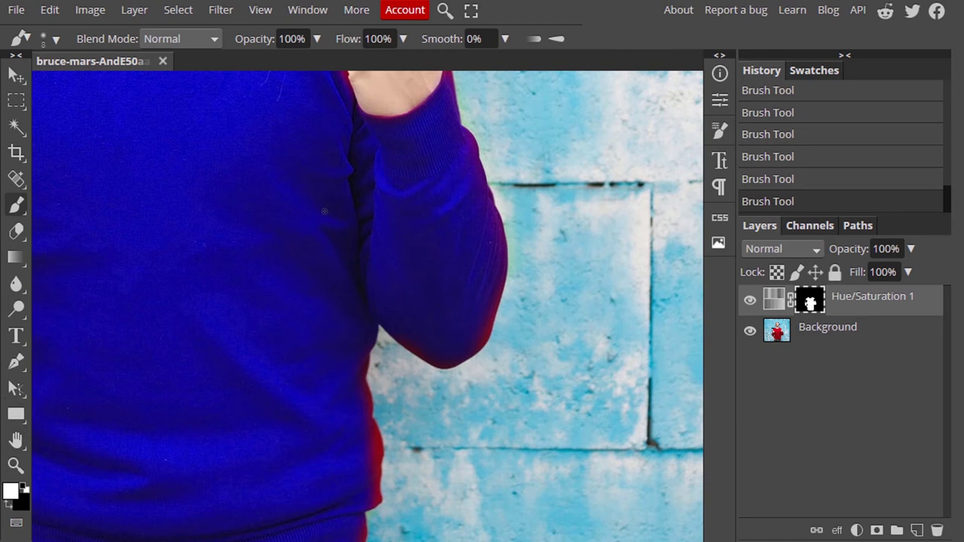
scroll(324, 203, "up", 5)
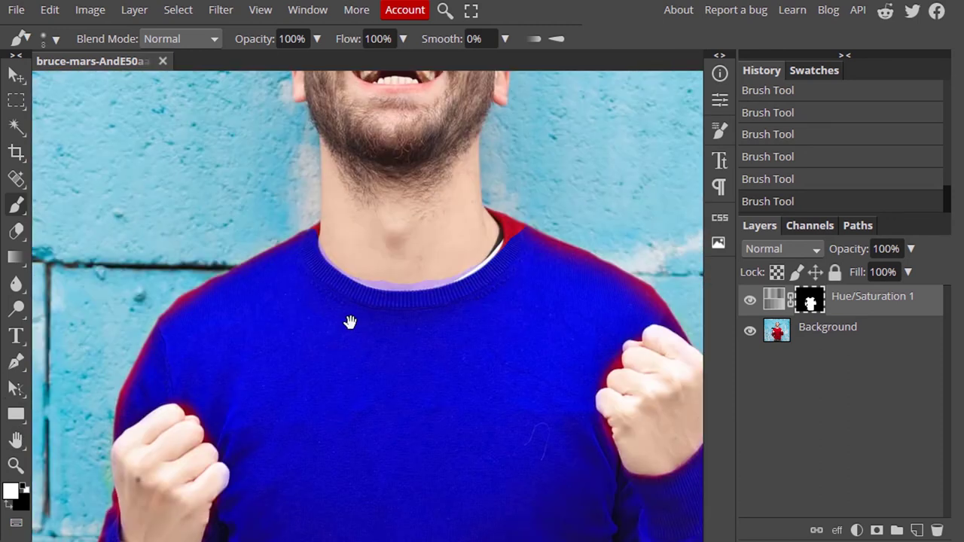
left_click_drag(255, 184, 404, 319)
scroll(349, 319, "up", 5)
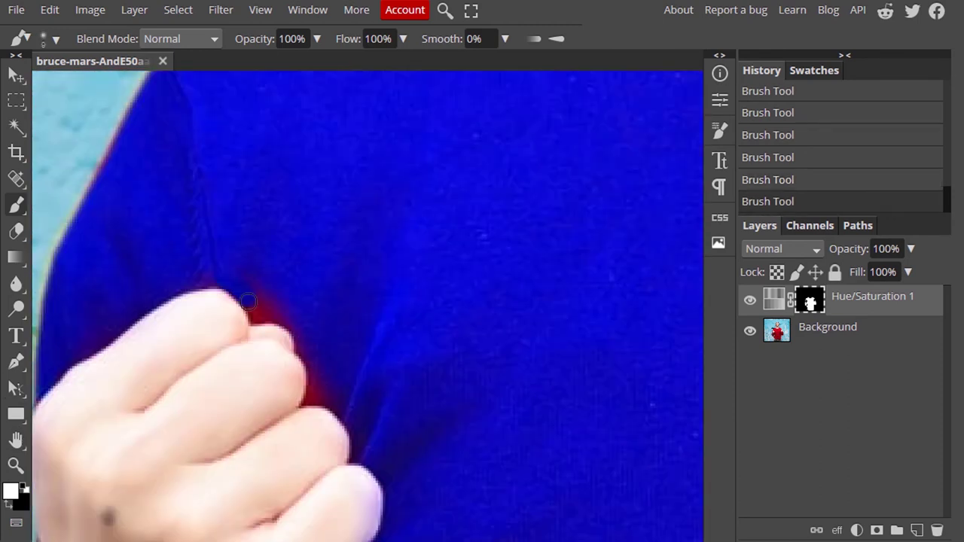
scroll(248, 330, "down", 5)
scroll(329, 369, "up", 5)
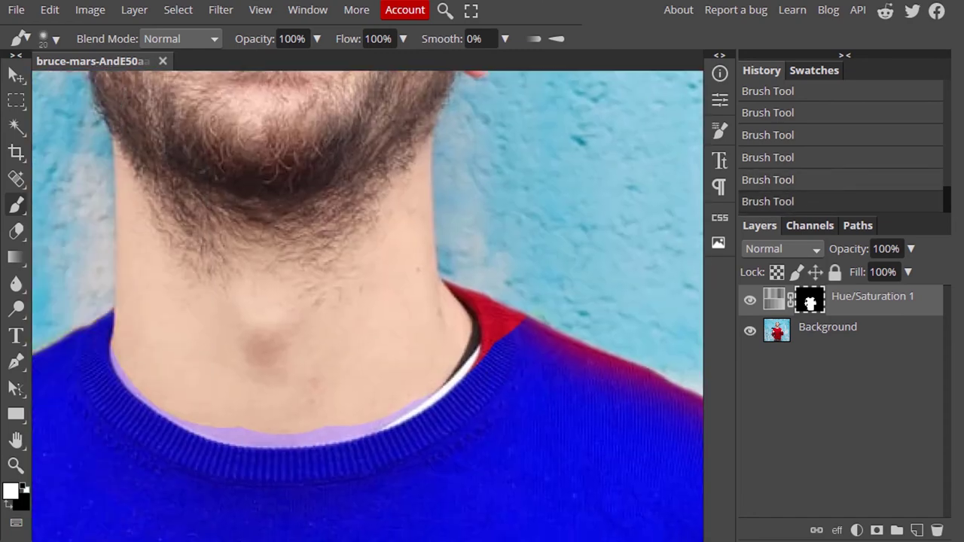
scroll(507, 217, "down", 6)
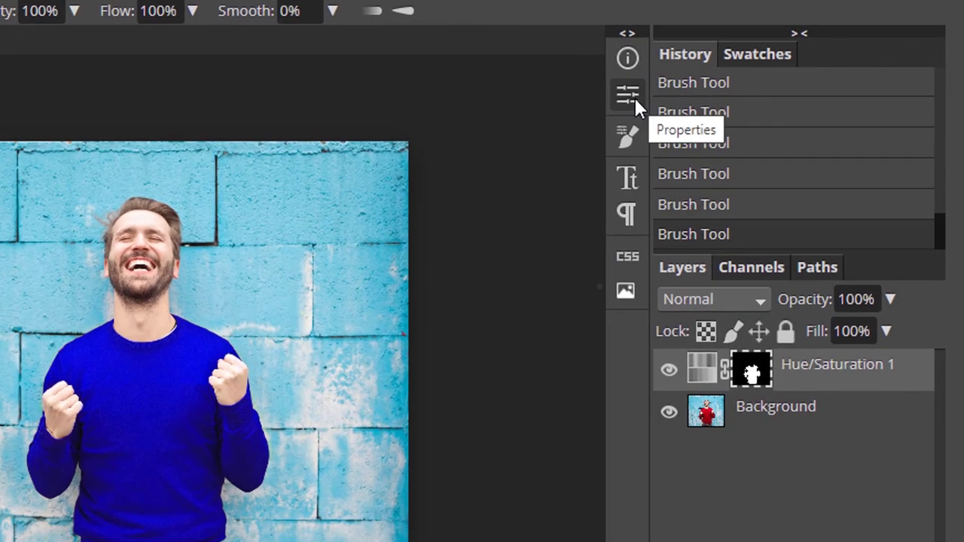
In the mask properties, drop Density near zero, raise it back, and add some Feather
left_click(726, 106)
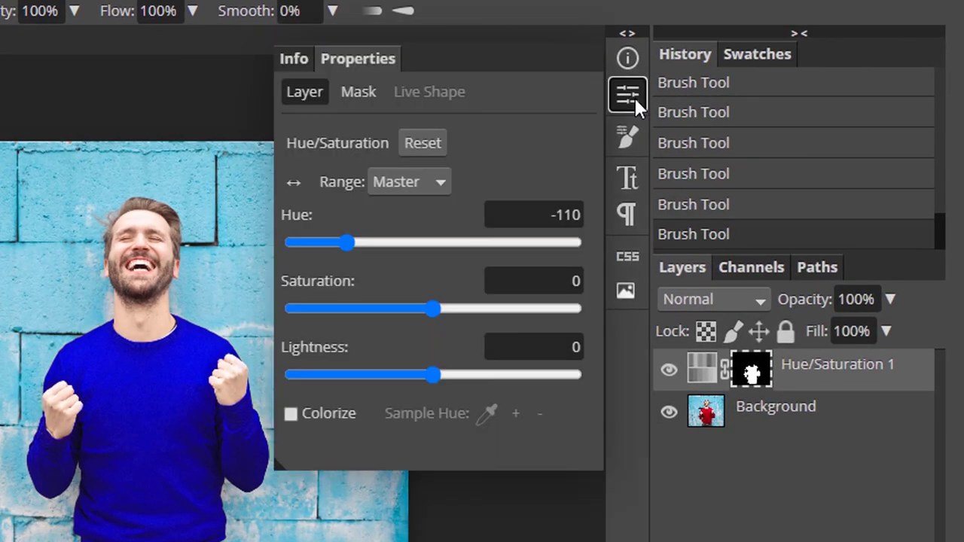
left_click(352, 89)
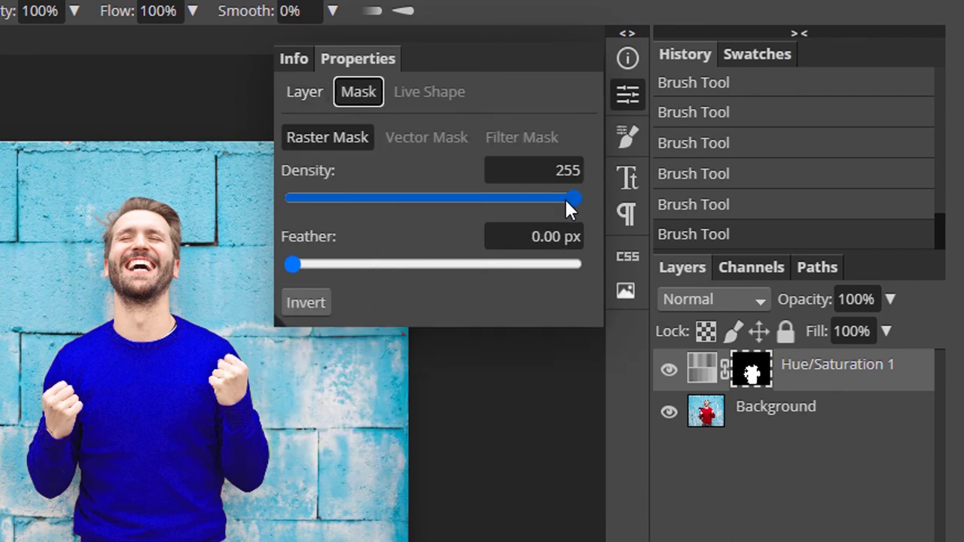
left_click_drag(573, 199, 291, 198)
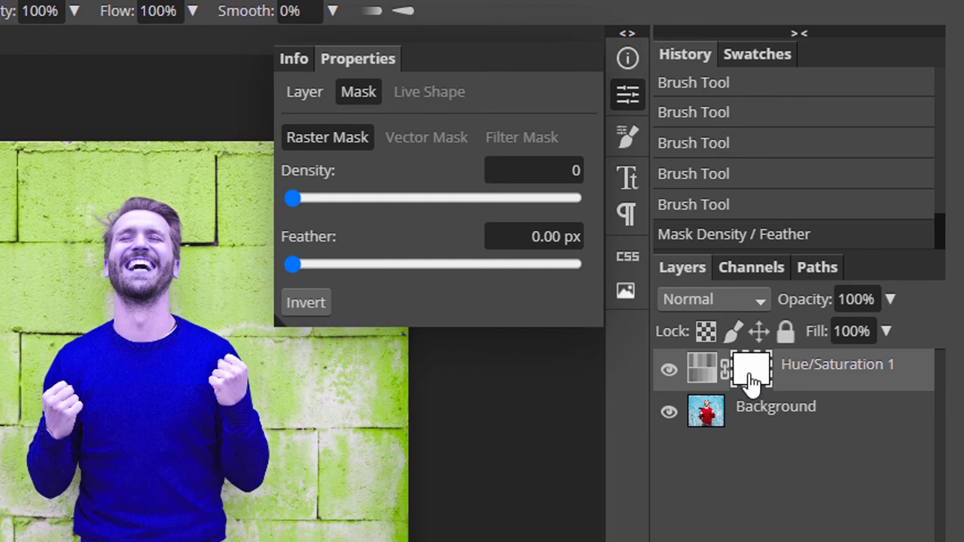
left_click_drag(313, 201, 540, 218)
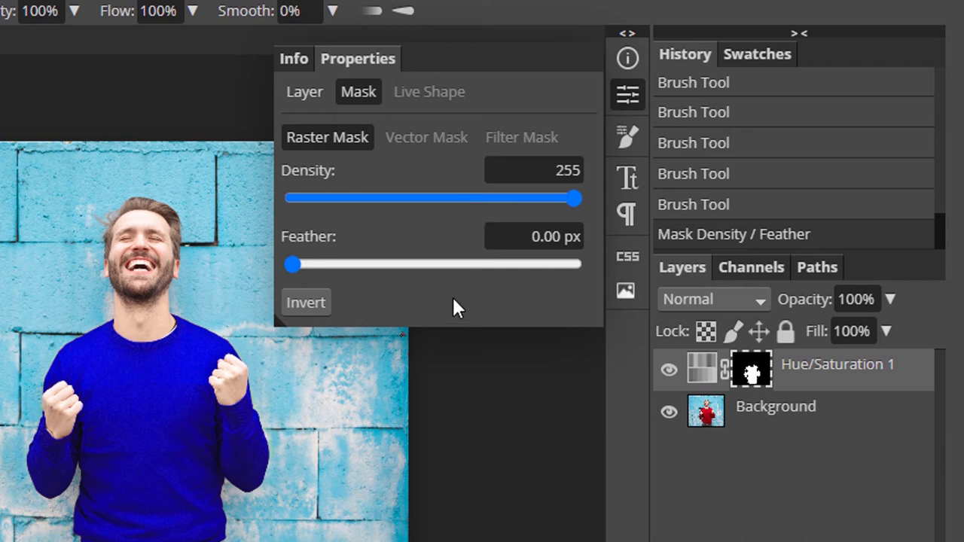
left_click_drag(293, 265, 468, 282)
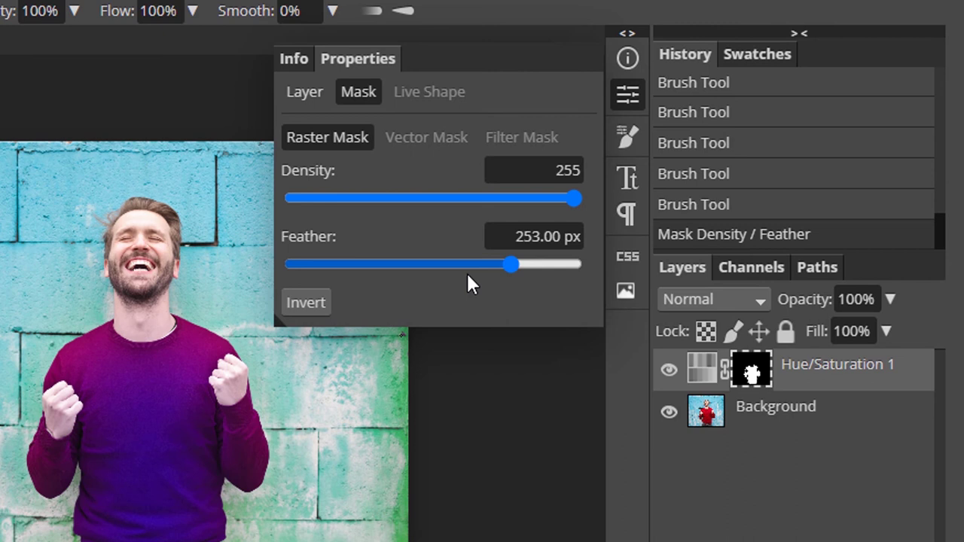
Reset Feather to 0 px, then invert the mask and invert it back
left_click(293, 265)
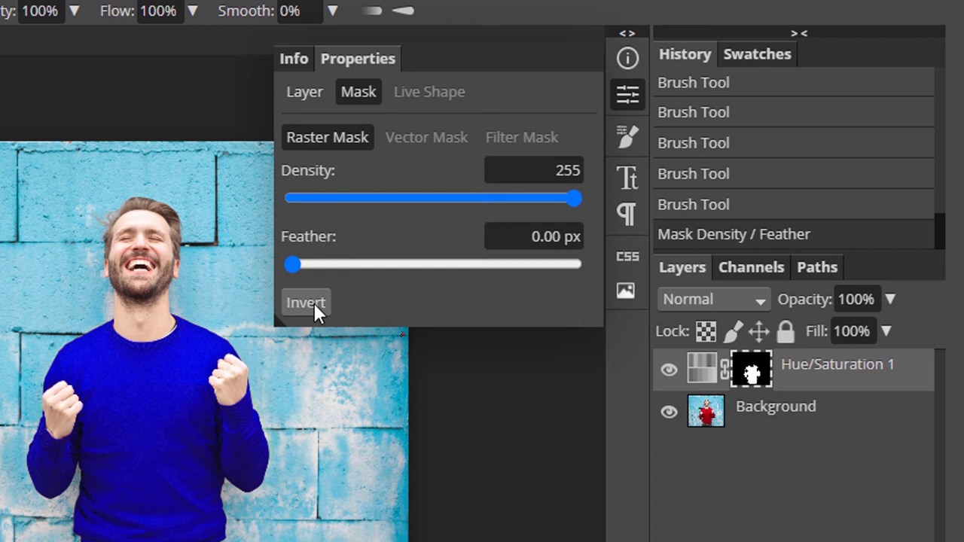
left_click(306, 303)
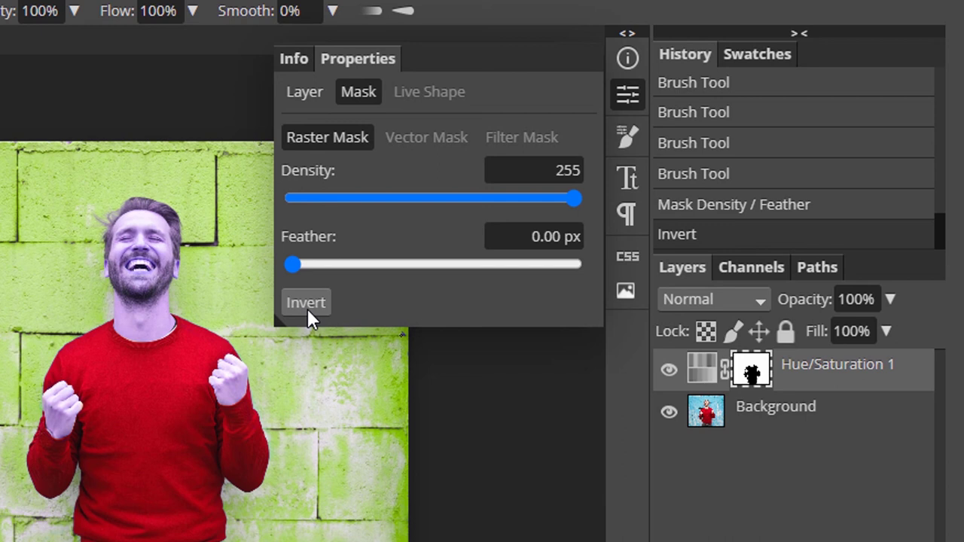
left_click(306, 302)
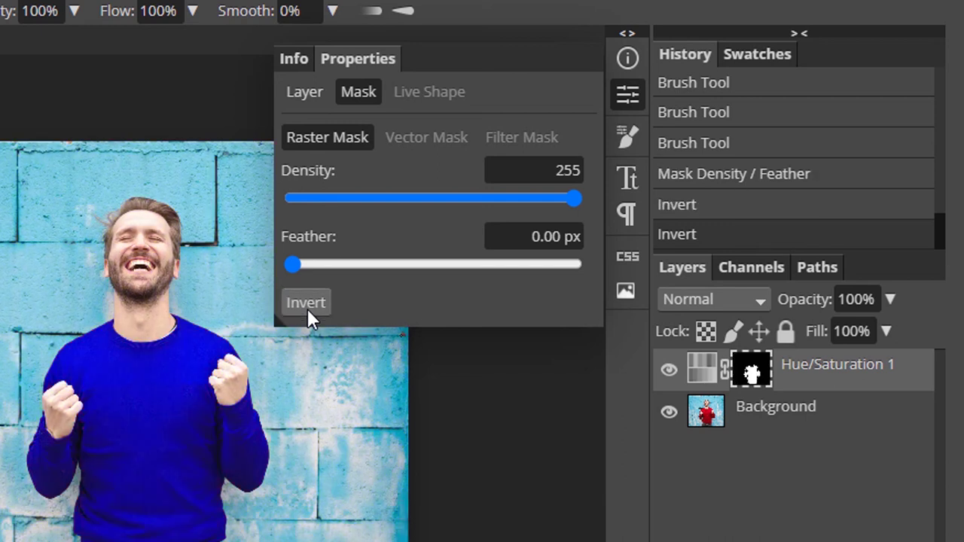